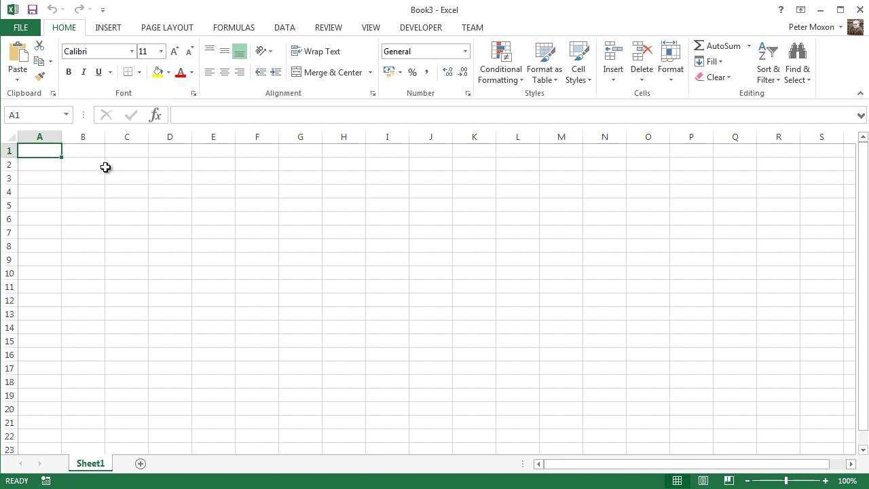
Import example.csv from text into B2 with the default wizard settings.
{"action": "left_click", "coordinate": [94, 167]}
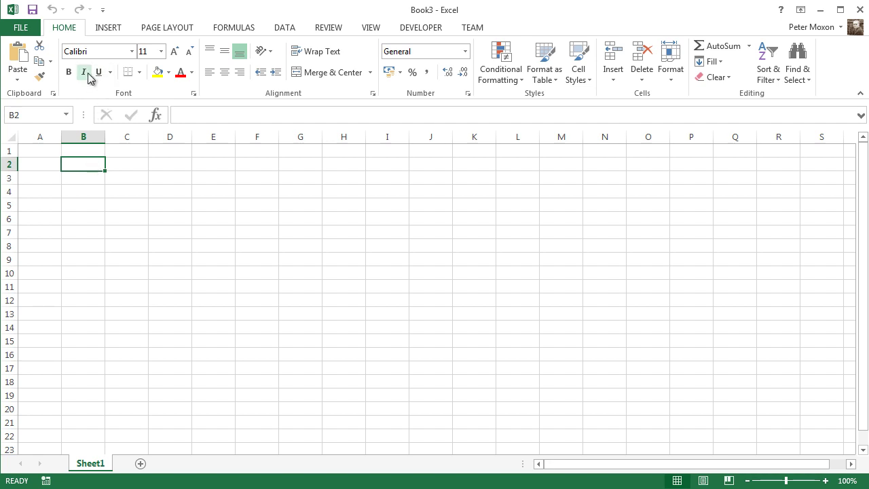
{"action": "left_click", "coordinate": [293, 28]}
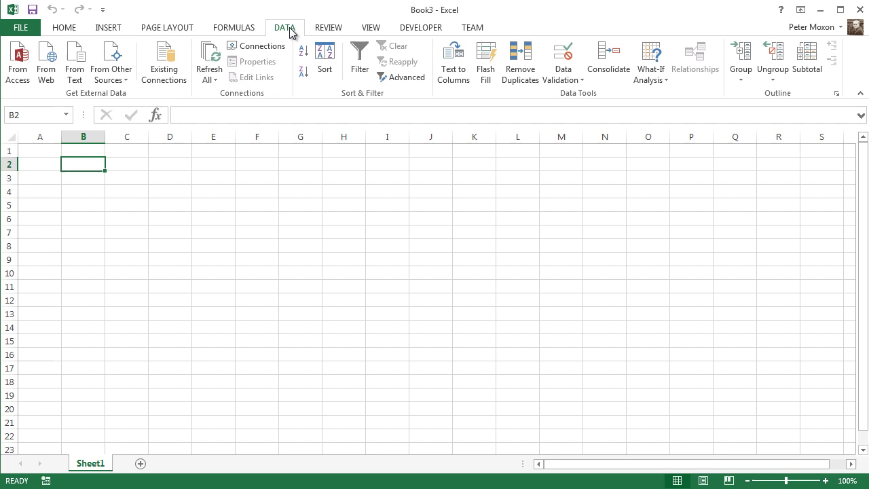
{"action": "left_click", "coordinate": [81, 58]}
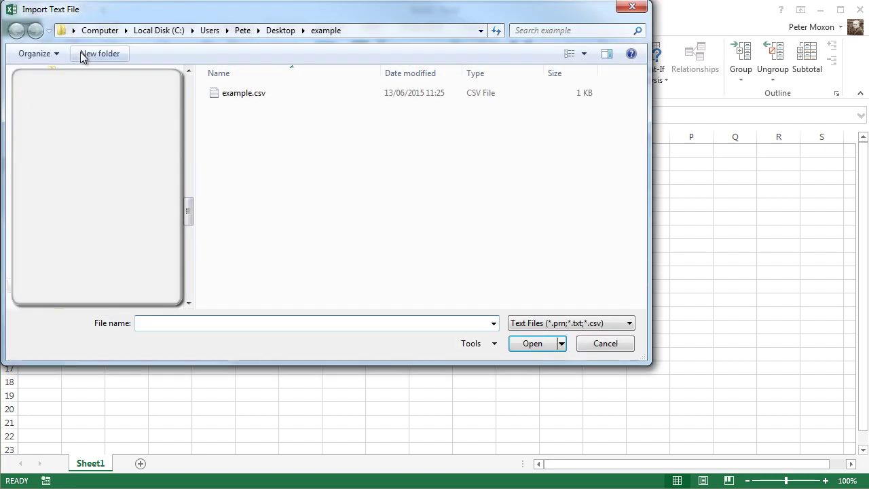
{"action": "left_click", "coordinate": [228, 94]}
{"action": "left_click", "coordinate": [521, 344]}
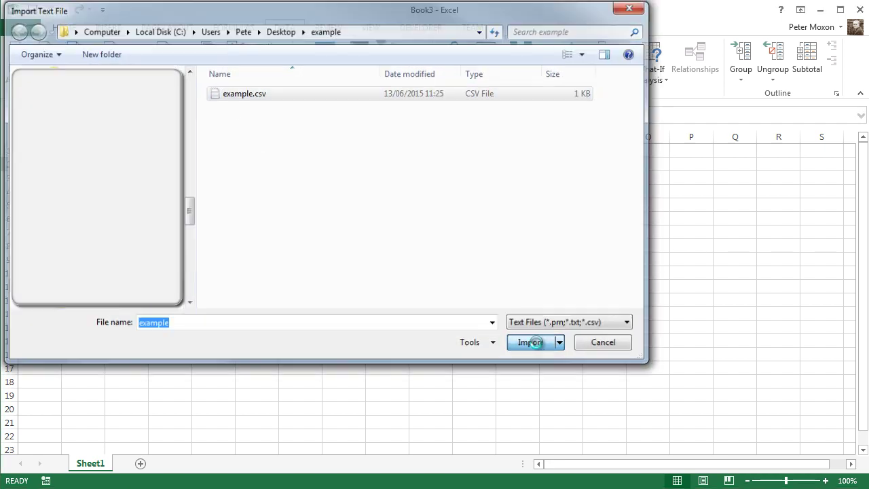
{"action": "left_click", "coordinate": [760, 486]}
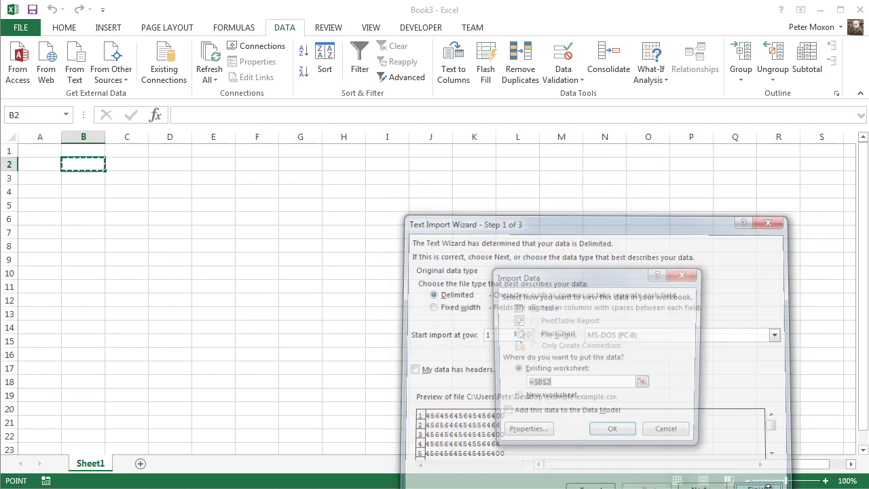
{"action": "left_click", "coordinate": [613, 435]}
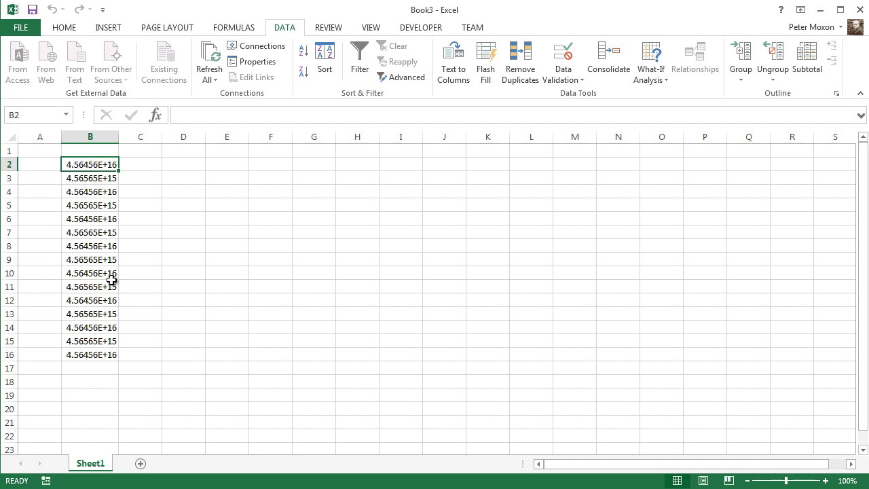
{"action": "left_click", "coordinate": [63, 27]}
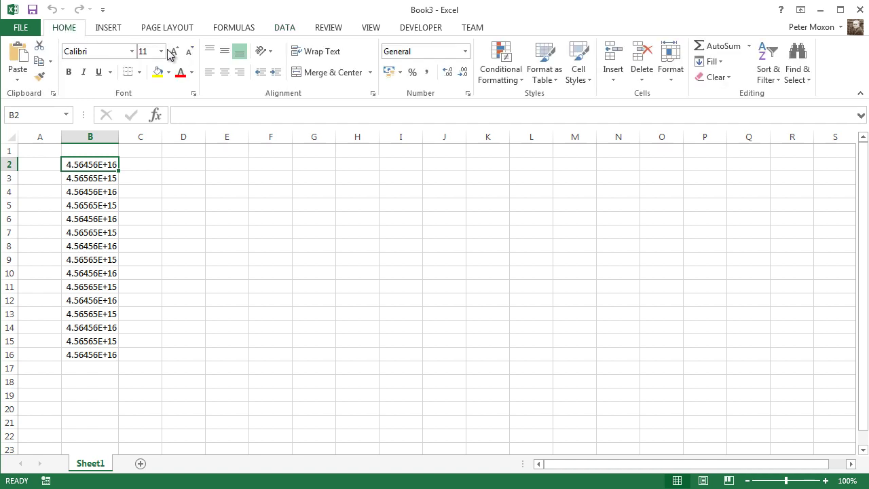
{"action": "left_click", "coordinate": [464, 52]}
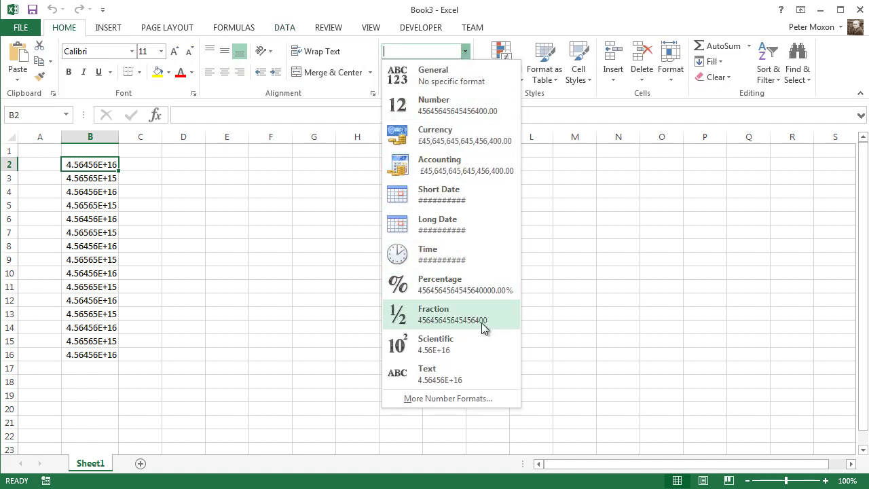
{"action": "left_click", "coordinate": [458, 367]}
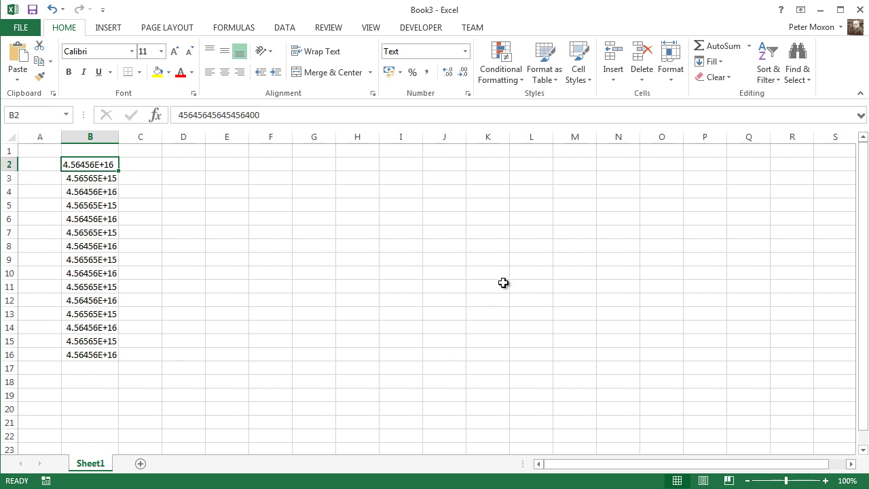
{"action": "left_click", "coordinate": [230, 115]}
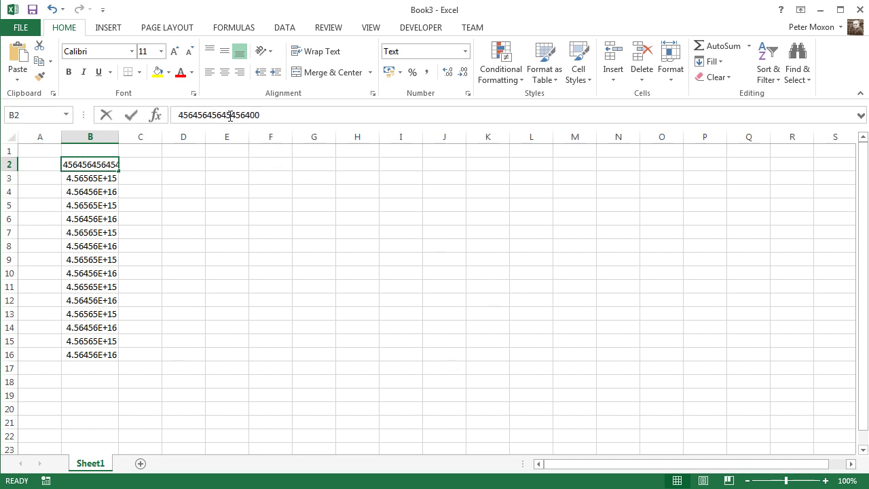
{"action": "left_click", "coordinate": [230, 115]}
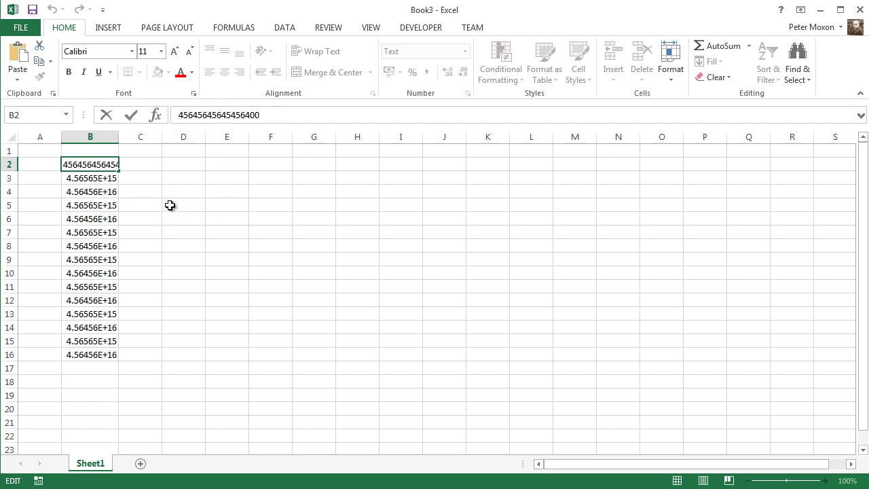
{"action": "left_click", "coordinate": [155, 188]}
{"action": "left_click", "coordinate": [91, 165]}
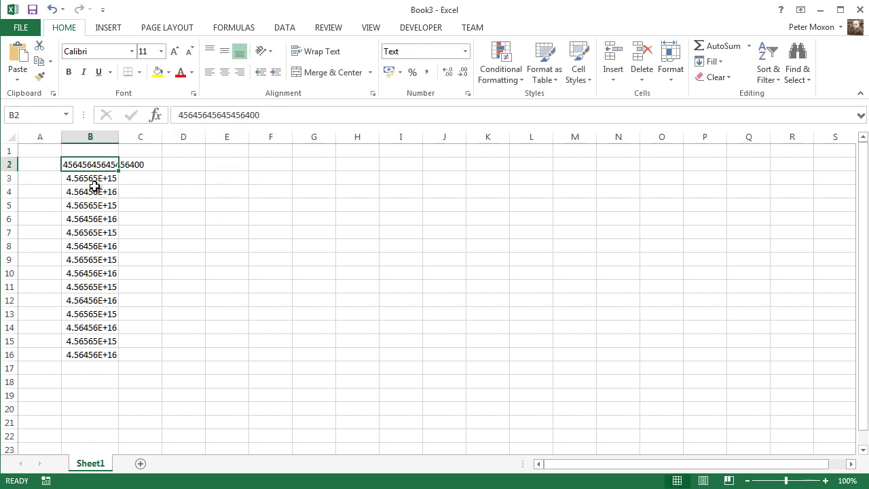
{"action": "left_click", "coordinate": [95, 181]}
{"action": "left_click", "coordinate": [464, 51]}
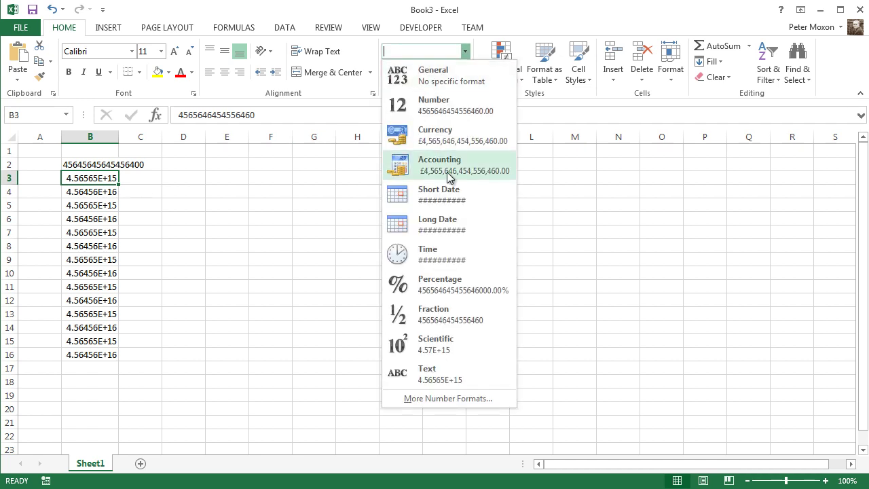
{"action": "left_click", "coordinate": [442, 378]}
{"action": "left_click", "coordinate": [150, 234]}
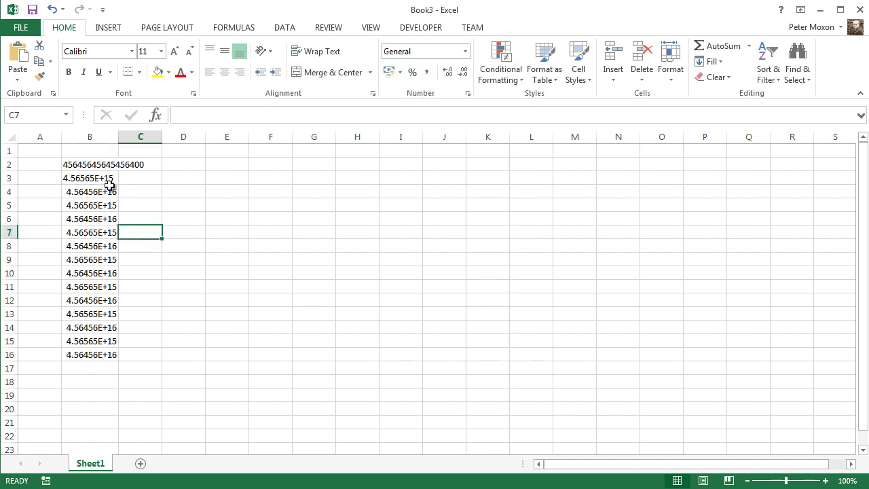
{"action": "left_click", "coordinate": [91, 180]}
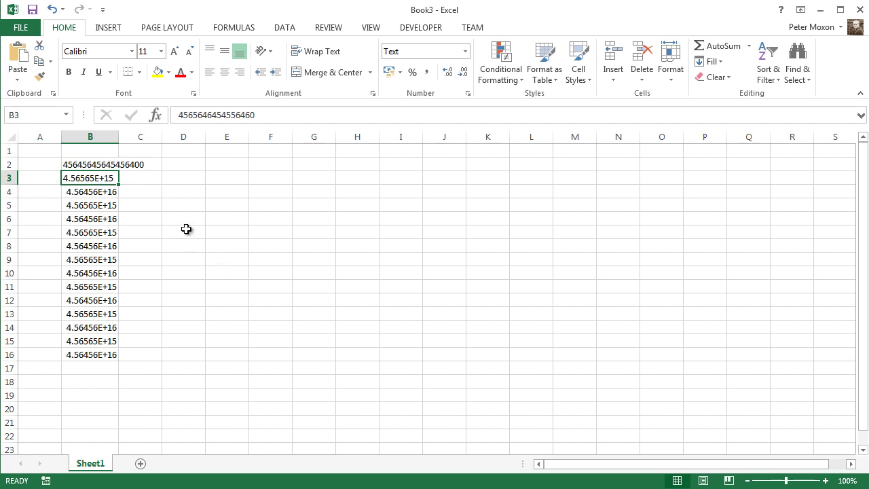
{"action": "key", "text": "F2"}
{"action": "key", "text": "Return"}
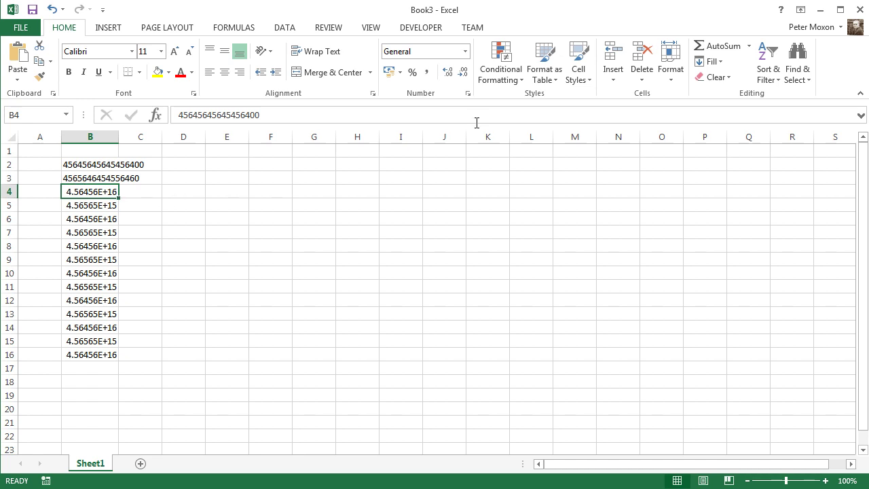
{"action": "right_click", "coordinate": [99, 192]}
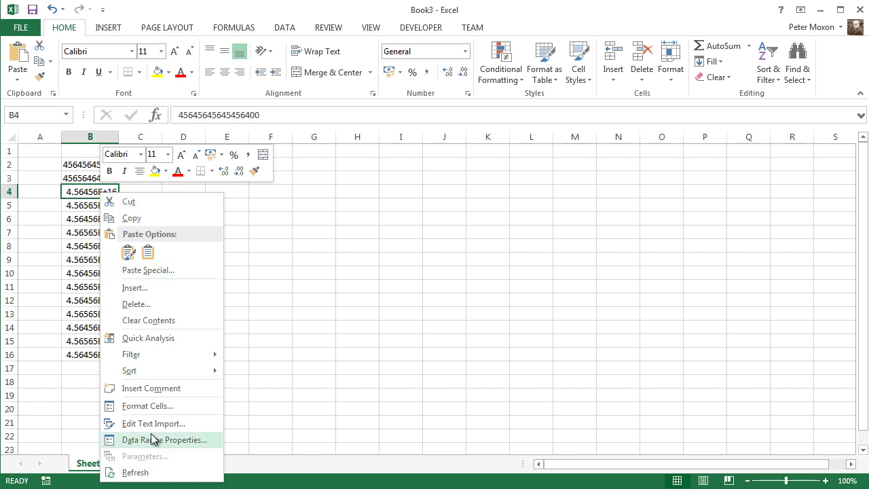
{"action": "left_click", "coordinate": [159, 407]}
{"action": "left_click_drag", "start_coordinate": [190, 257], "coordinate": [448, 92]}
{"action": "left_click", "coordinate": [277, 242]}
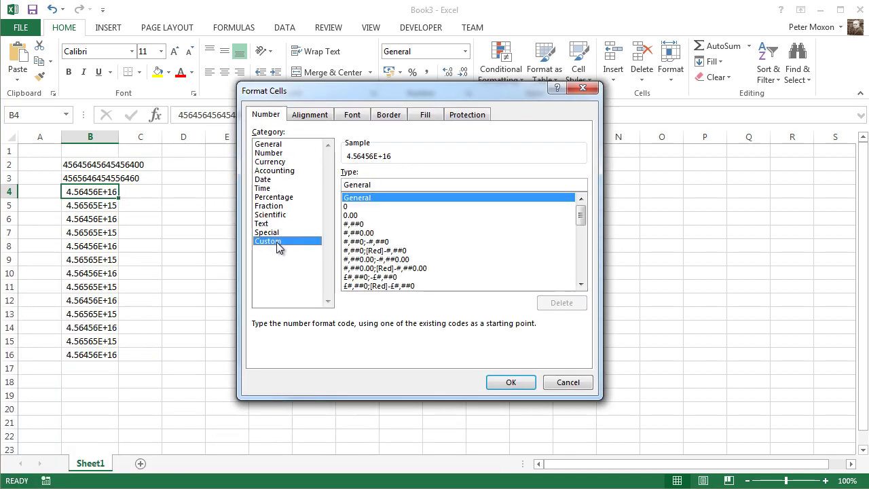
{"action": "double_click", "coordinate": [376, 185]}
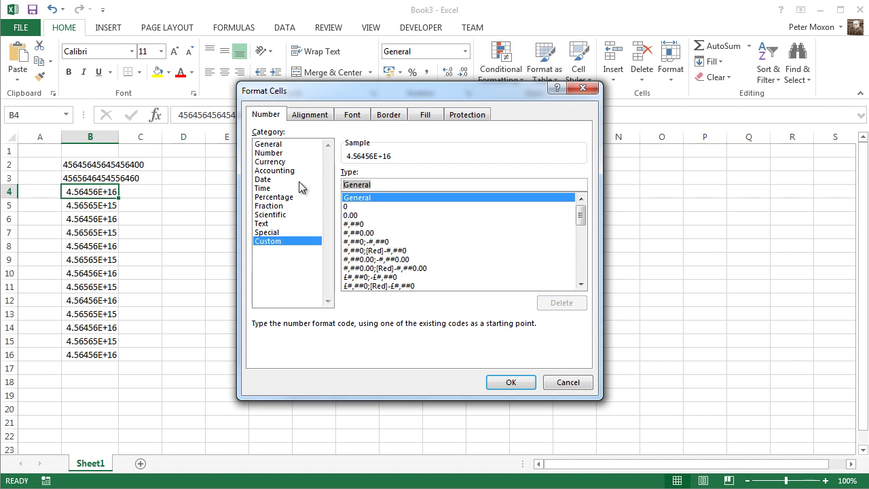
{"action": "type", "text": "00"}
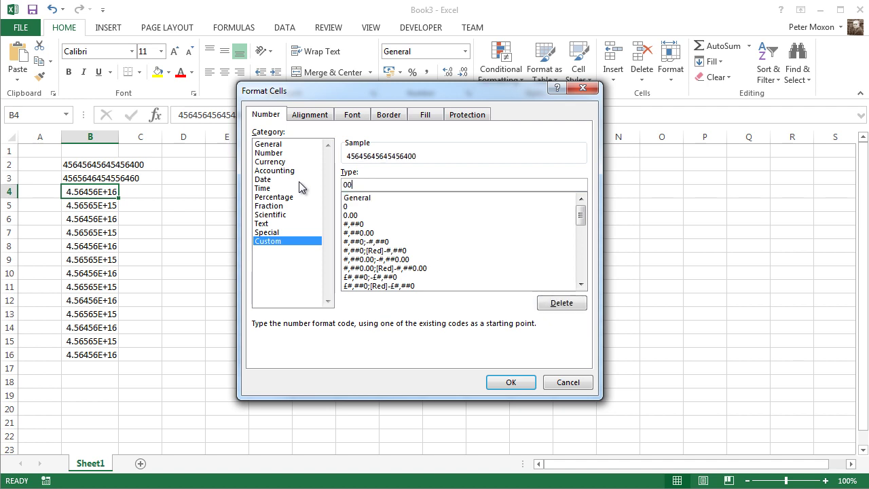
{"action": "type", "text": "00000000000"}
{"action": "left_click", "coordinate": [508, 382]}
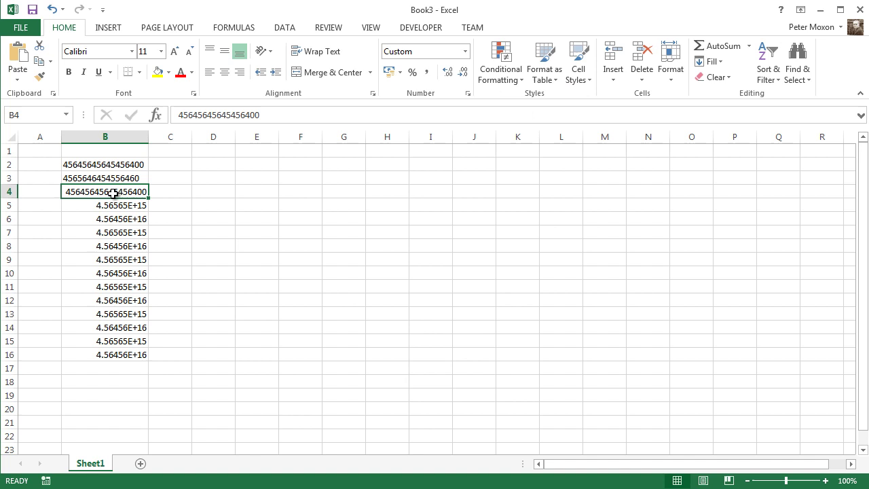
{"action": "left_click_drag", "start_coordinate": [239, 115], "coordinate": [194, 120]}
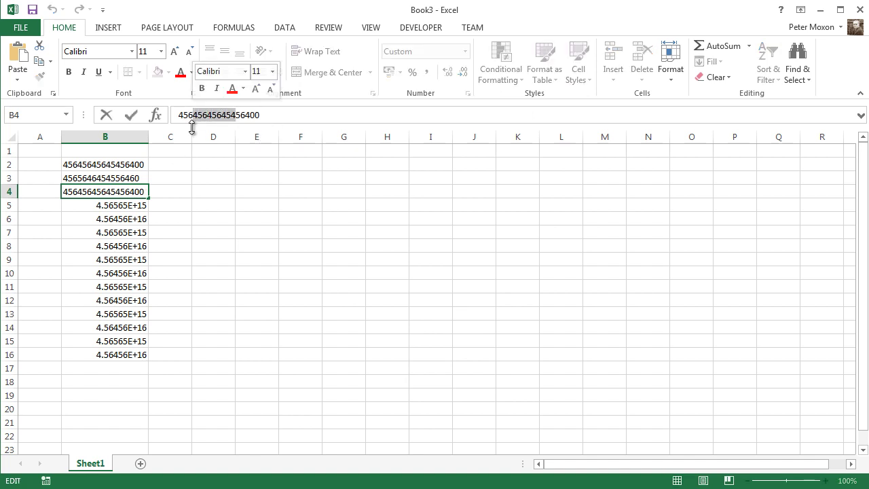
{"action": "key", "text": "BackSpace"}
{"action": "key", "text": "Return"}
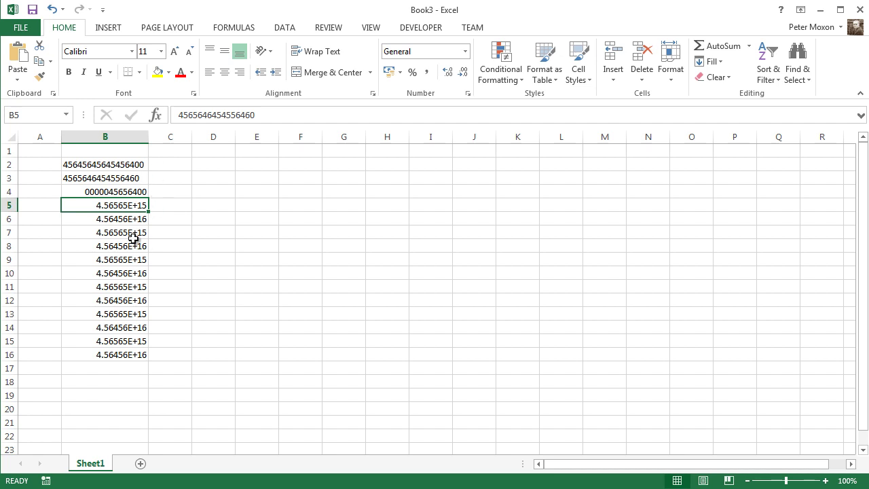
{"action": "left_click", "coordinate": [110, 166]}
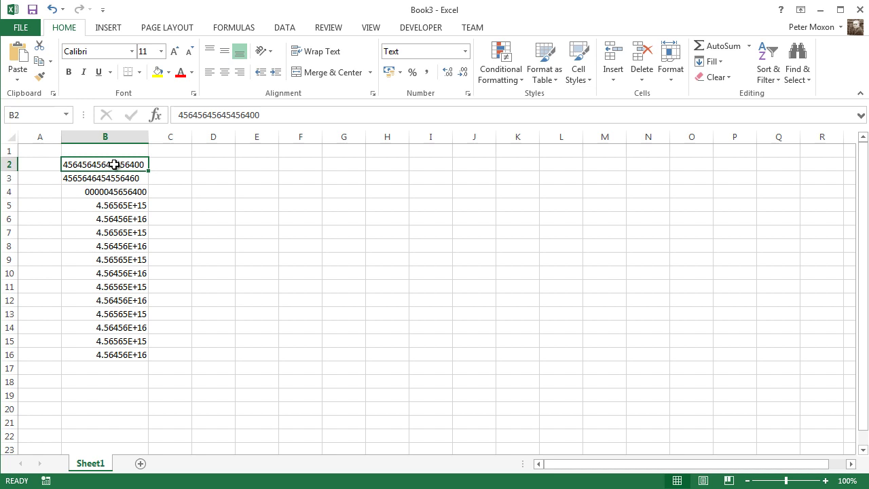
Start a From Text import of example.csv with D2 as the destination.
{"action": "left_click", "coordinate": [290, 30]}
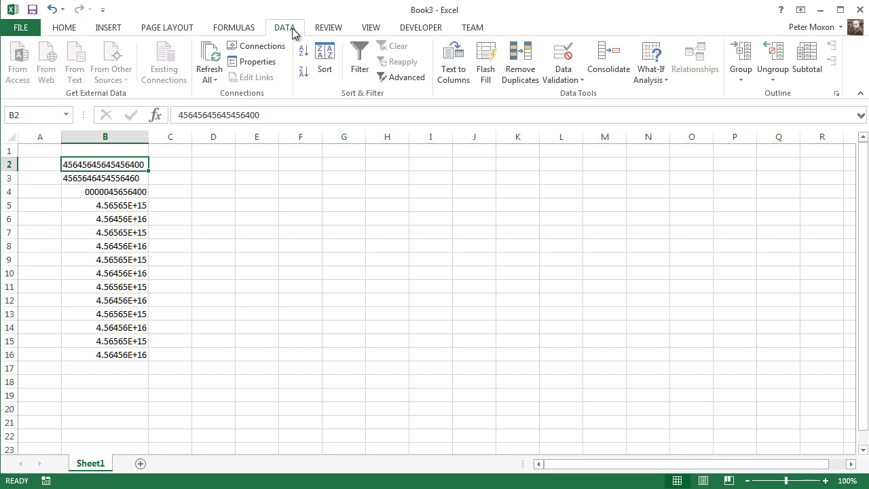
{"action": "left_click", "coordinate": [219, 165]}
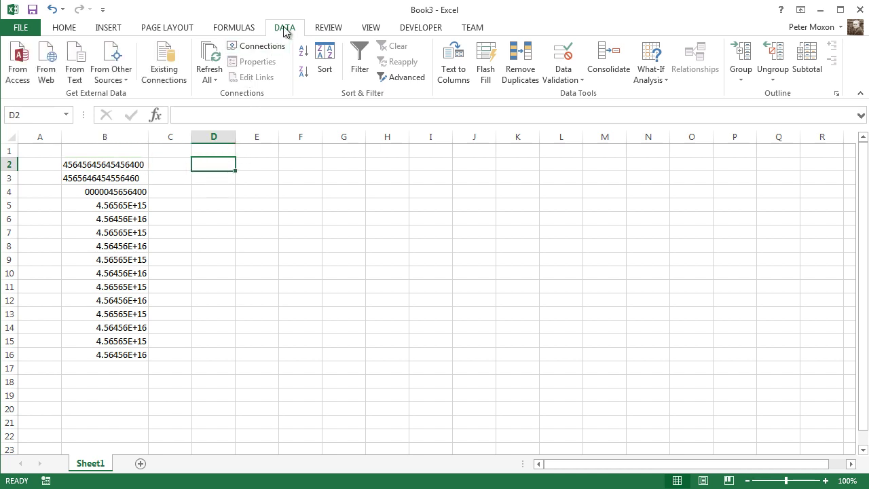
{"action": "left_click", "coordinate": [76, 65]}
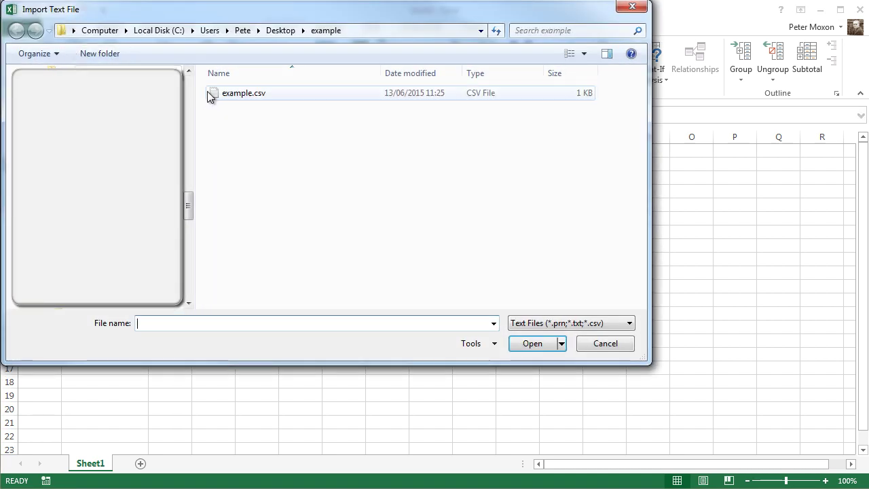
{"action": "left_click", "coordinate": [233, 93]}
{"action": "double_click", "coordinate": [233, 93]}
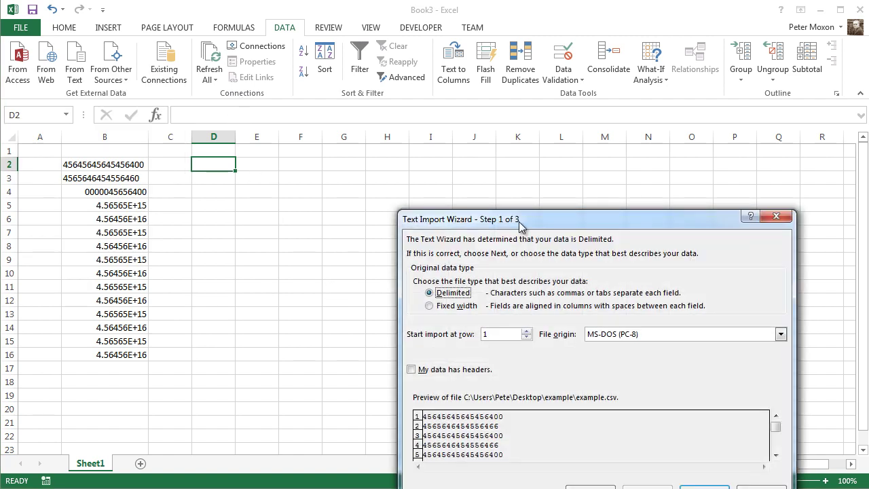
{"action": "left_click_drag", "start_coordinate": [519, 218], "coordinate": [344, 134]}
Use only the Comma delimiter and Text column format, and place the data at $D$2.
{"action": "left_click", "coordinate": [570, 411]}
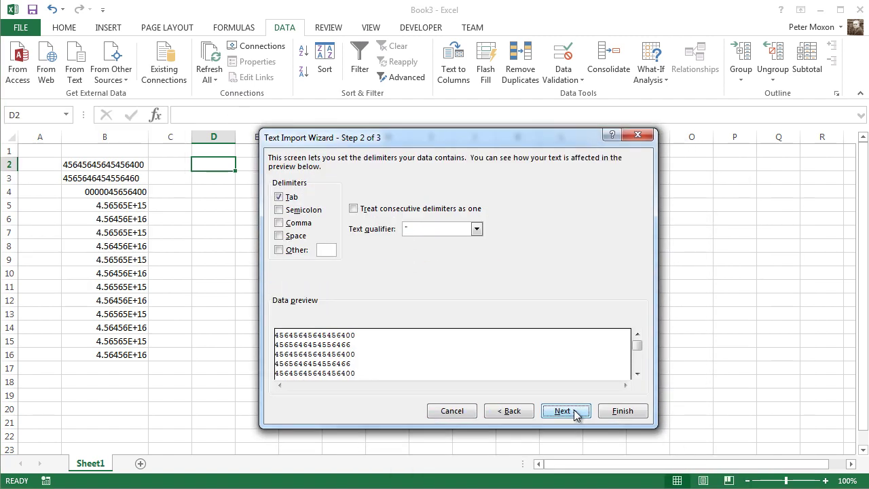
{"action": "left_click", "coordinate": [299, 223]}
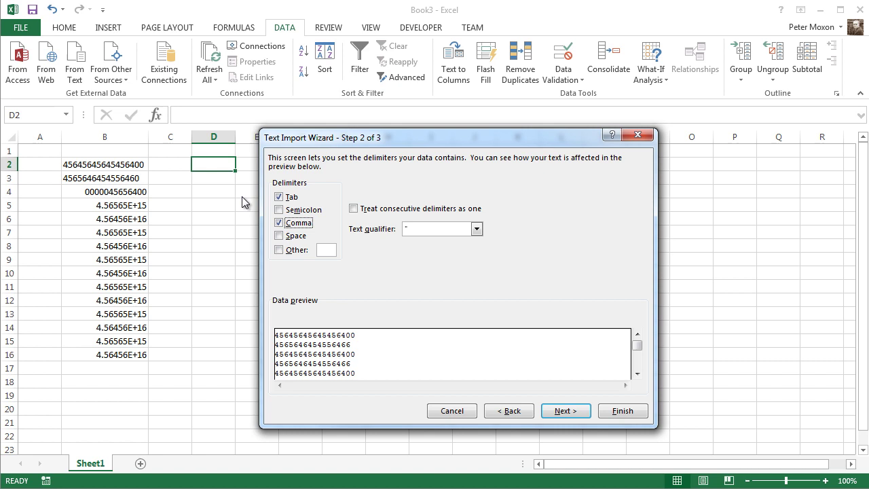
{"action": "left_click", "coordinate": [290, 198]}
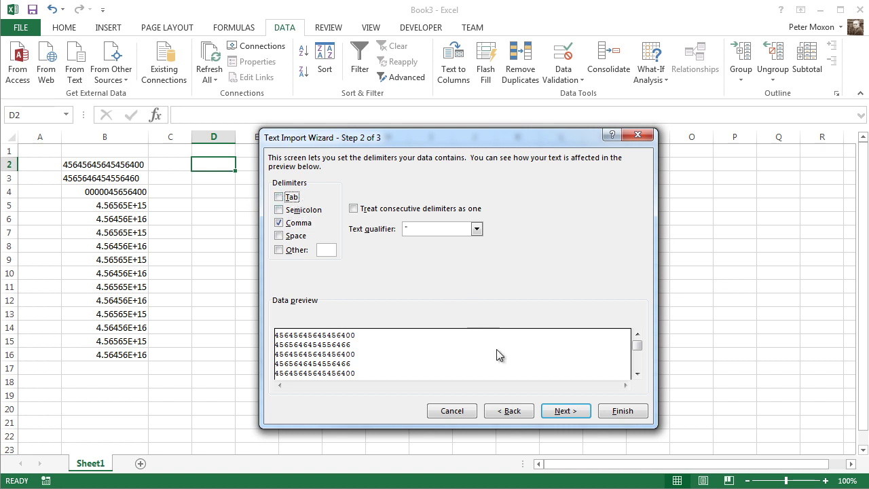
{"action": "left_click", "coordinate": [570, 411]}
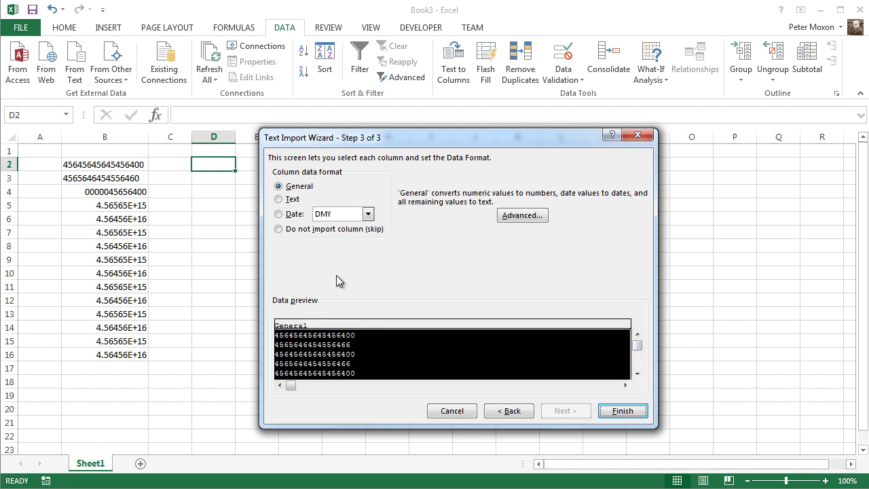
{"action": "left_click", "coordinate": [284, 199]}
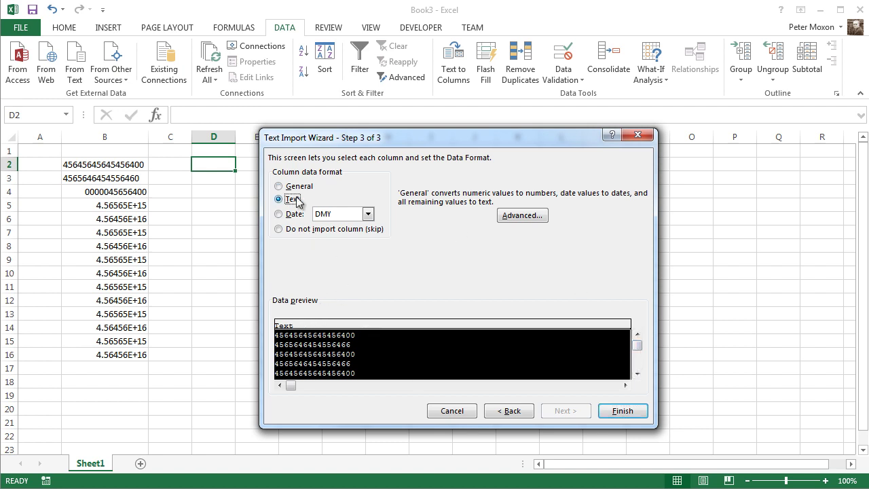
{"action": "left_click", "coordinate": [635, 415]}
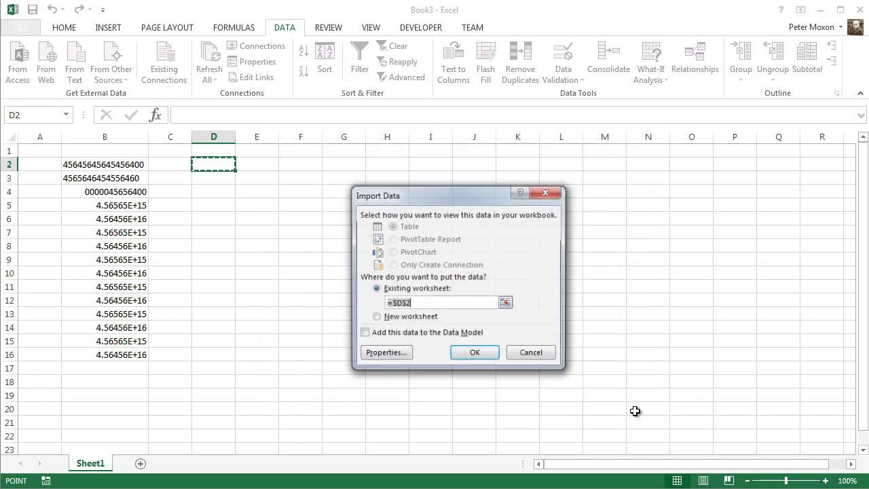
{"action": "left_click", "coordinate": [463, 354]}
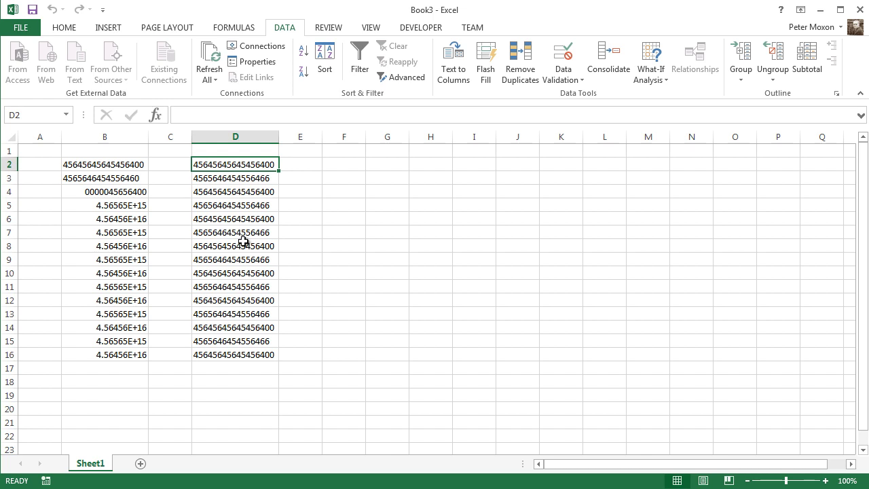
Inspect several imported values in column D, including D4, D5 and D10.
{"action": "left_click", "coordinate": [333, 229]}
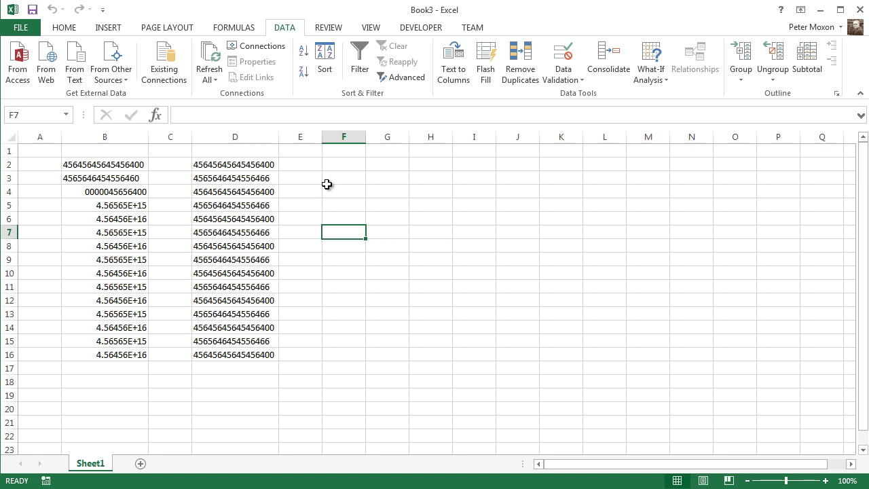
{"action": "left_click", "coordinate": [239, 179]}
{"action": "left_click", "coordinate": [247, 275]}
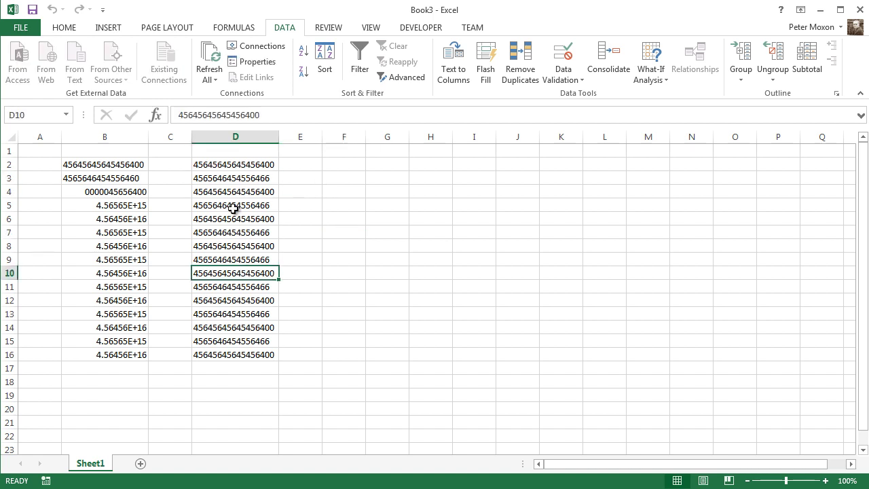
{"action": "left_click", "coordinate": [233, 207]}
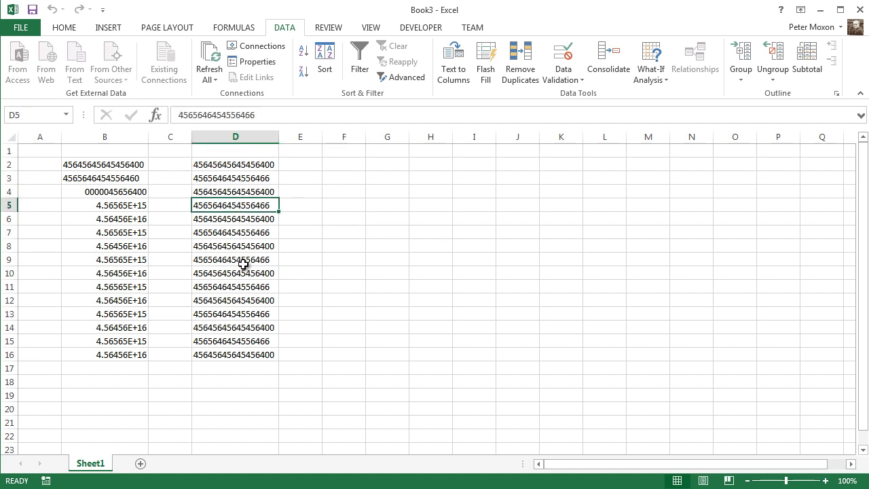
{"action": "left_click", "coordinate": [224, 257]}
{"action": "left_click", "coordinate": [227, 192]}
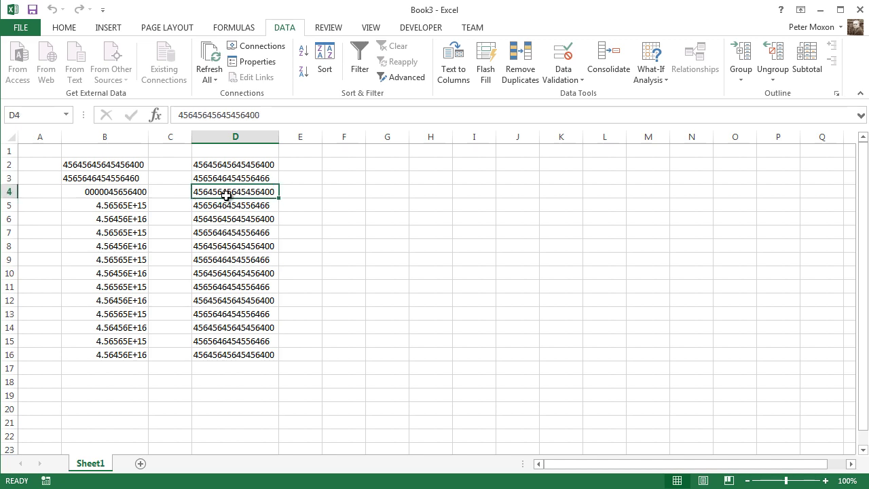
Refresh the column D import from example.csv.
{"action": "left_click", "coordinate": [210, 78]}
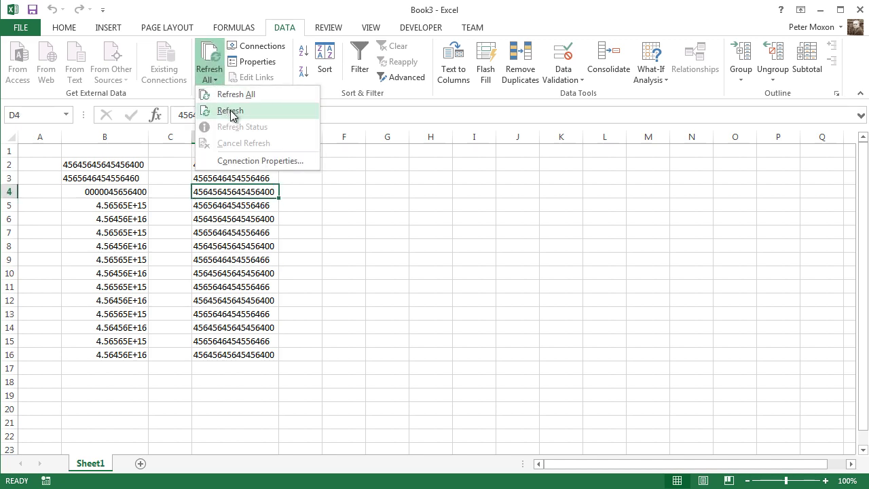
{"action": "left_click", "coordinate": [231, 111]}
{"action": "left_click", "coordinate": [234, 93]}
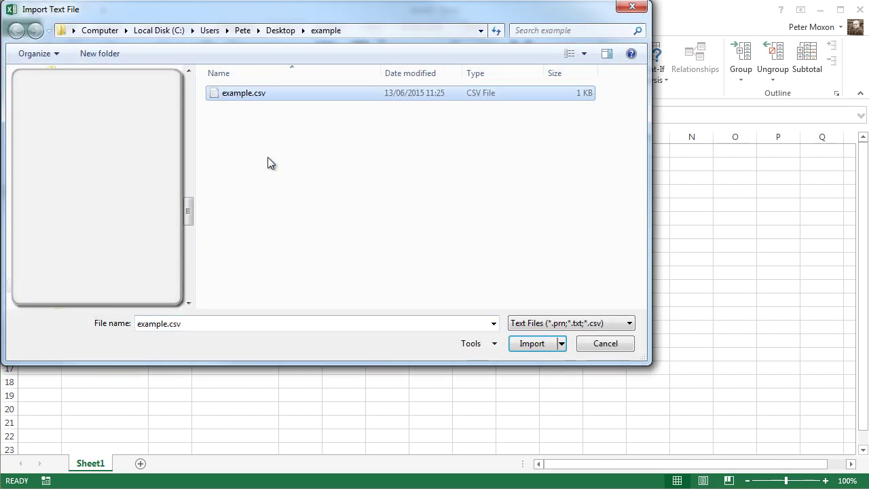
{"action": "left_click", "coordinate": [528, 344]}
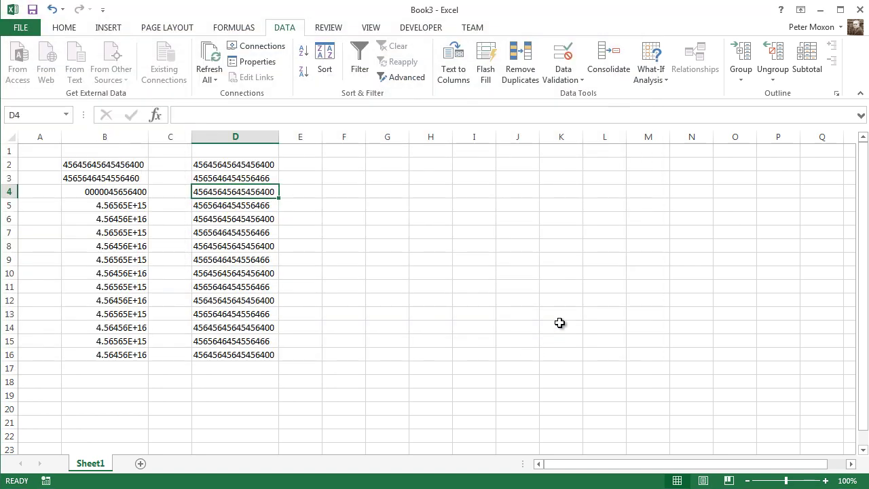